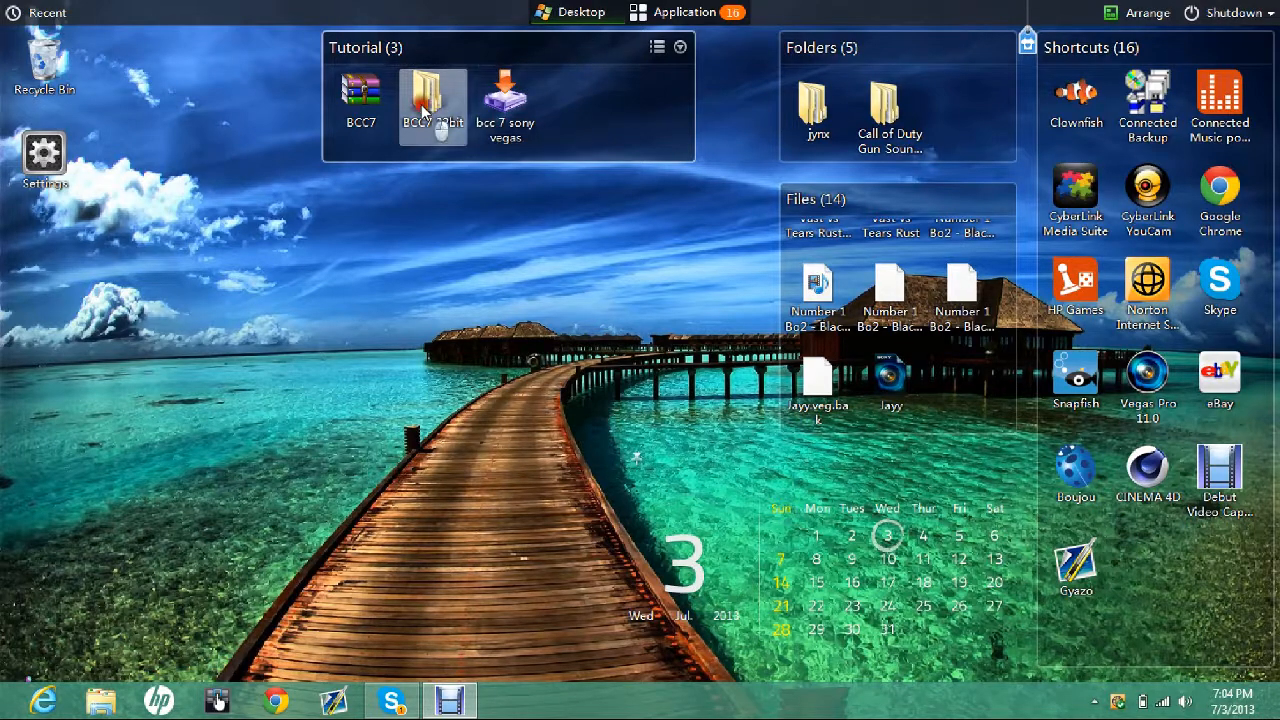
Open the BCC704_OFX_x32 folder inside BCC7 32bit and launch the BCC704OFX_32Bit_Release installer.
double_click(425, 110)
double_click(300, 246)
click(295, 308)
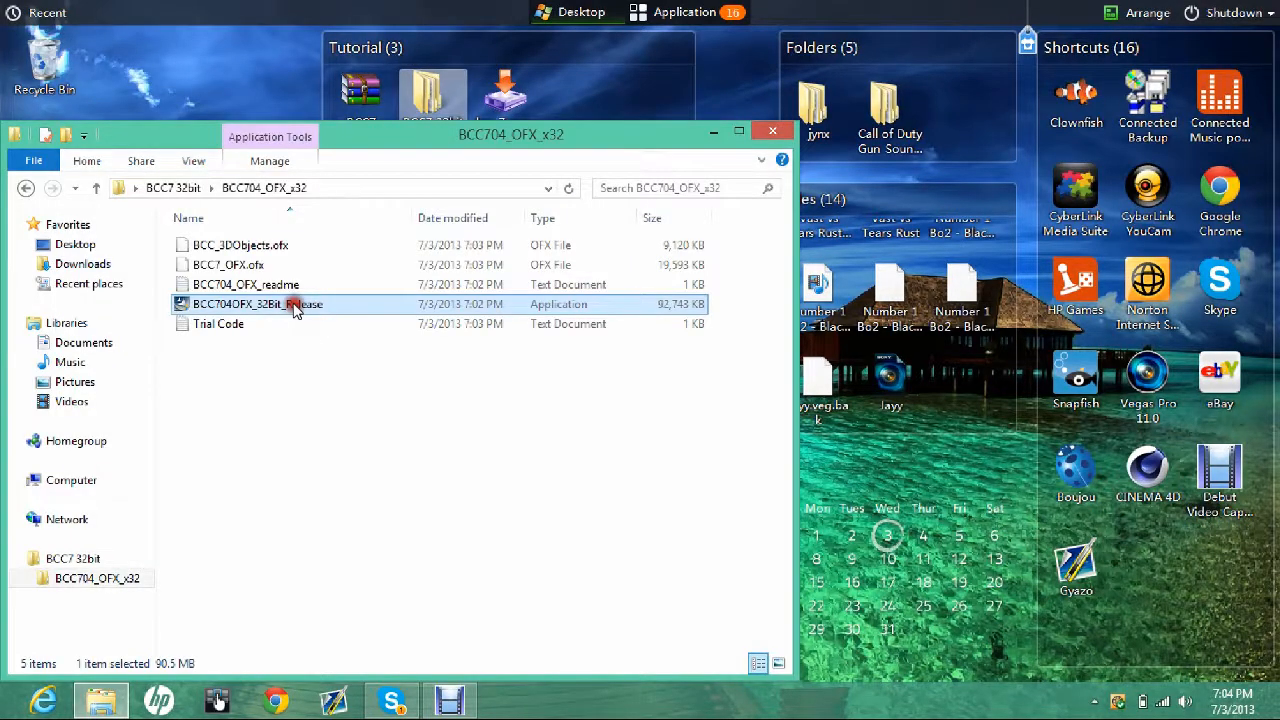
double_click(295, 308)
double_click(277, 305)
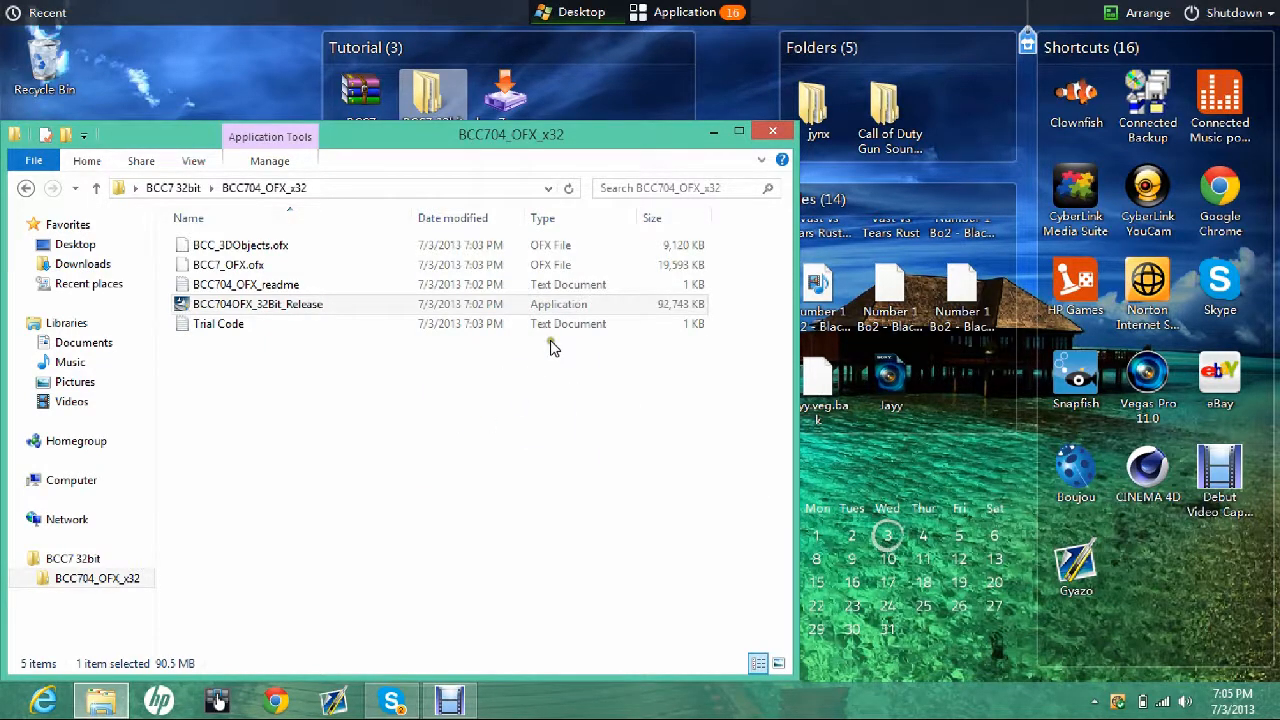
double_click(655, 304)
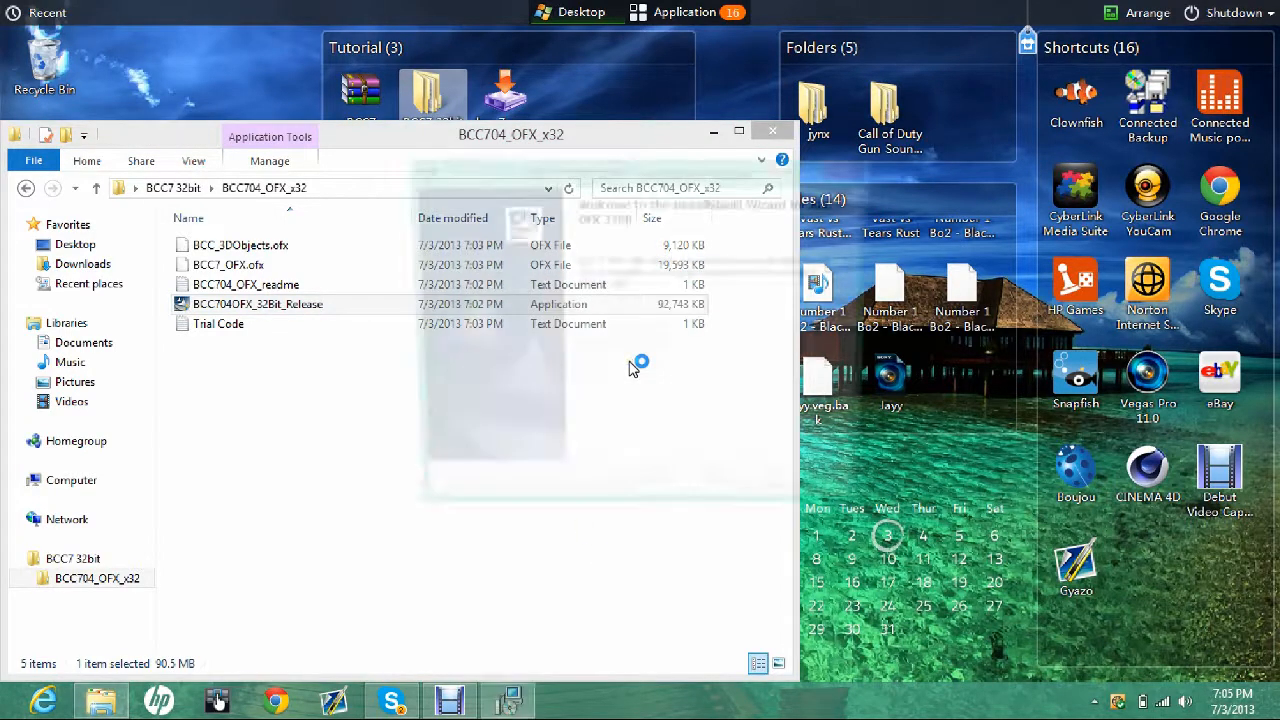
Proceed past the installer's welcome page and accept the terms of the license agreement.
click(730, 493)
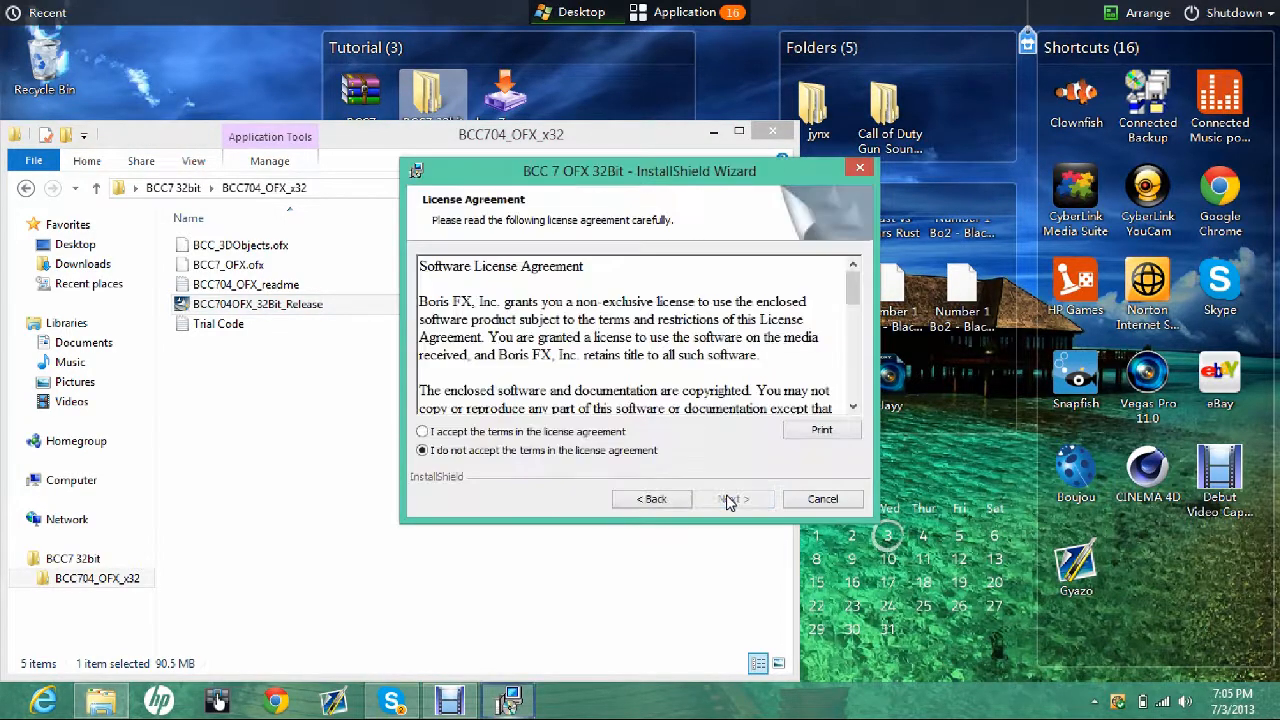
click(524, 431)
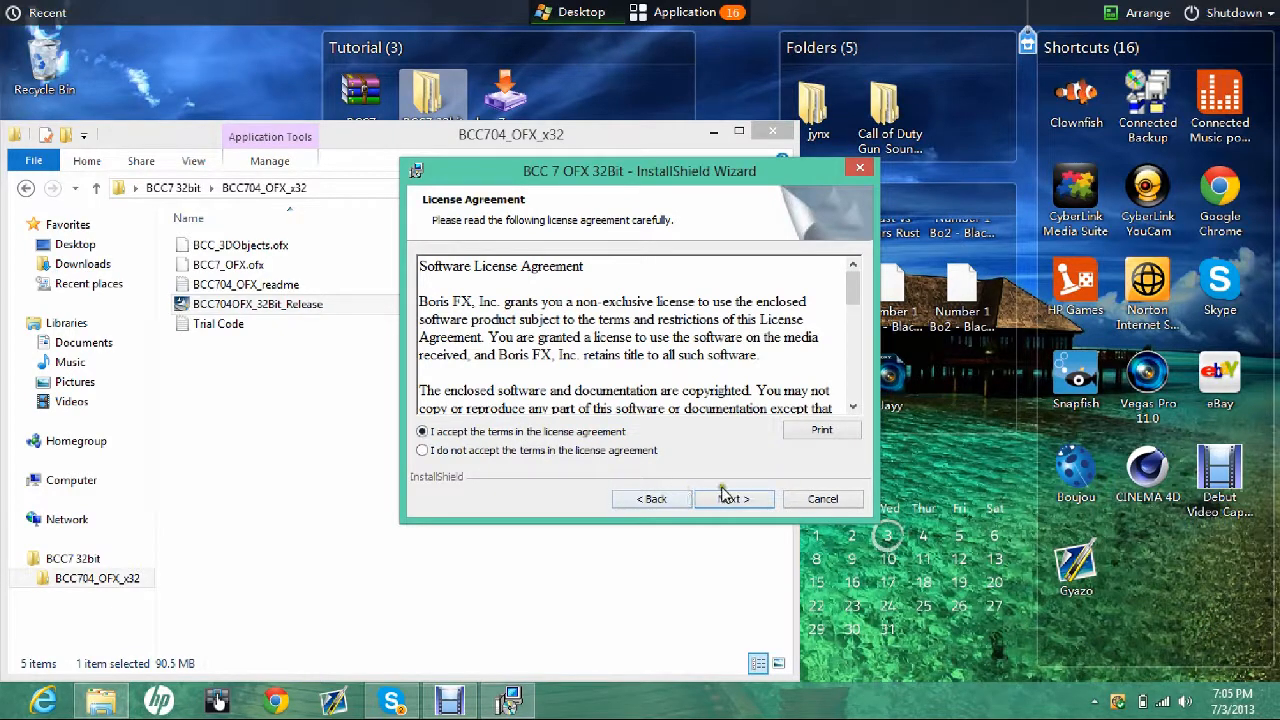
click(725, 499)
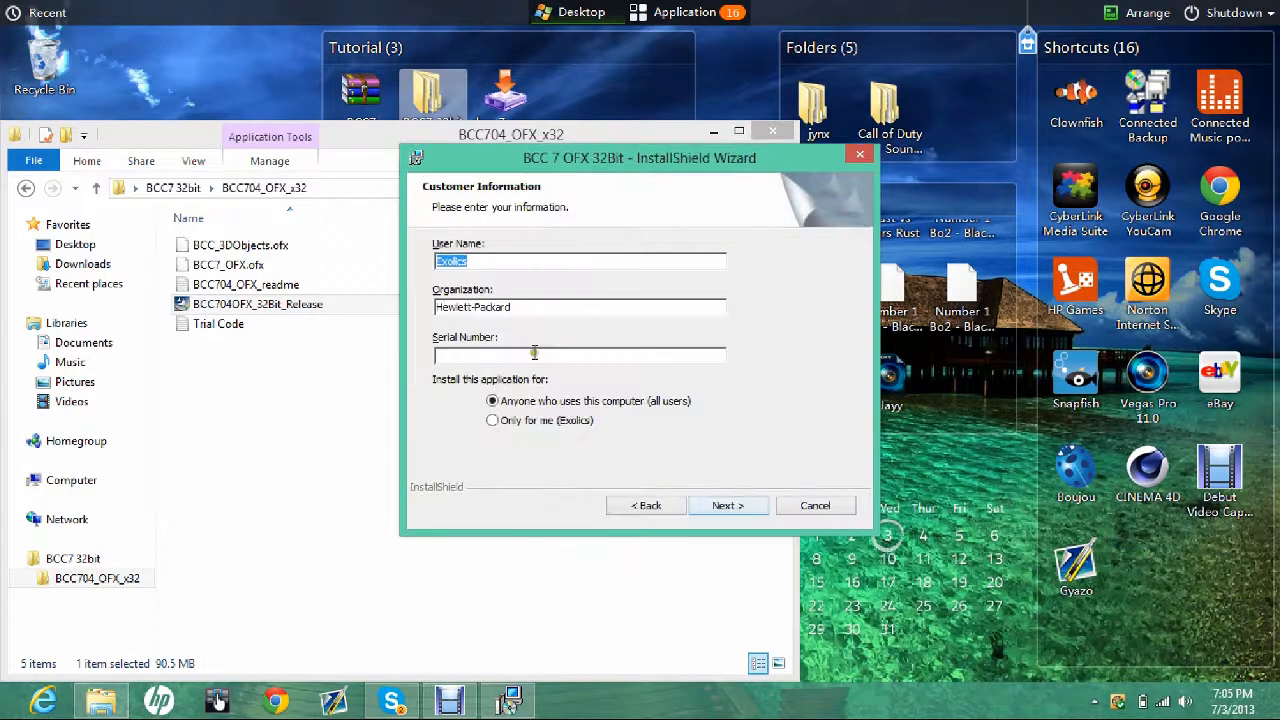
Copy the serial number from the Trial Code text file into the installer's Serial Number field and continue.
click(496, 356)
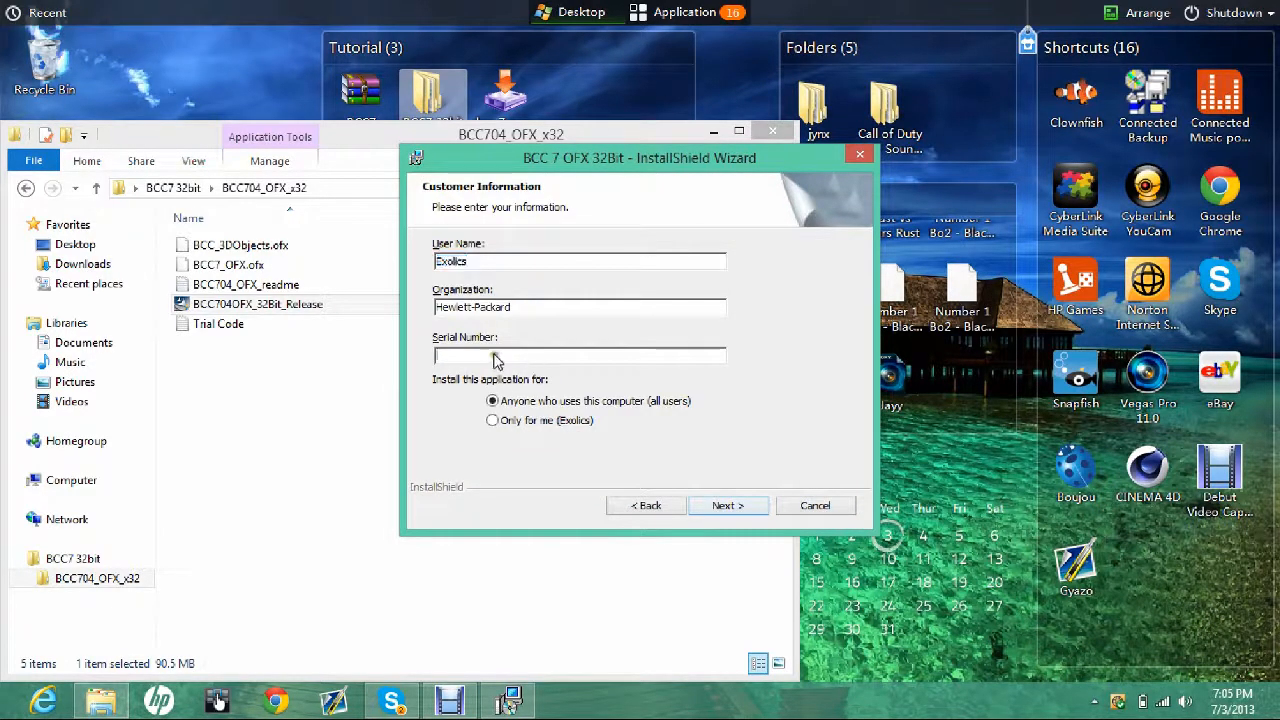
double_click(228, 330)
drag(200, 180, 34, 177)
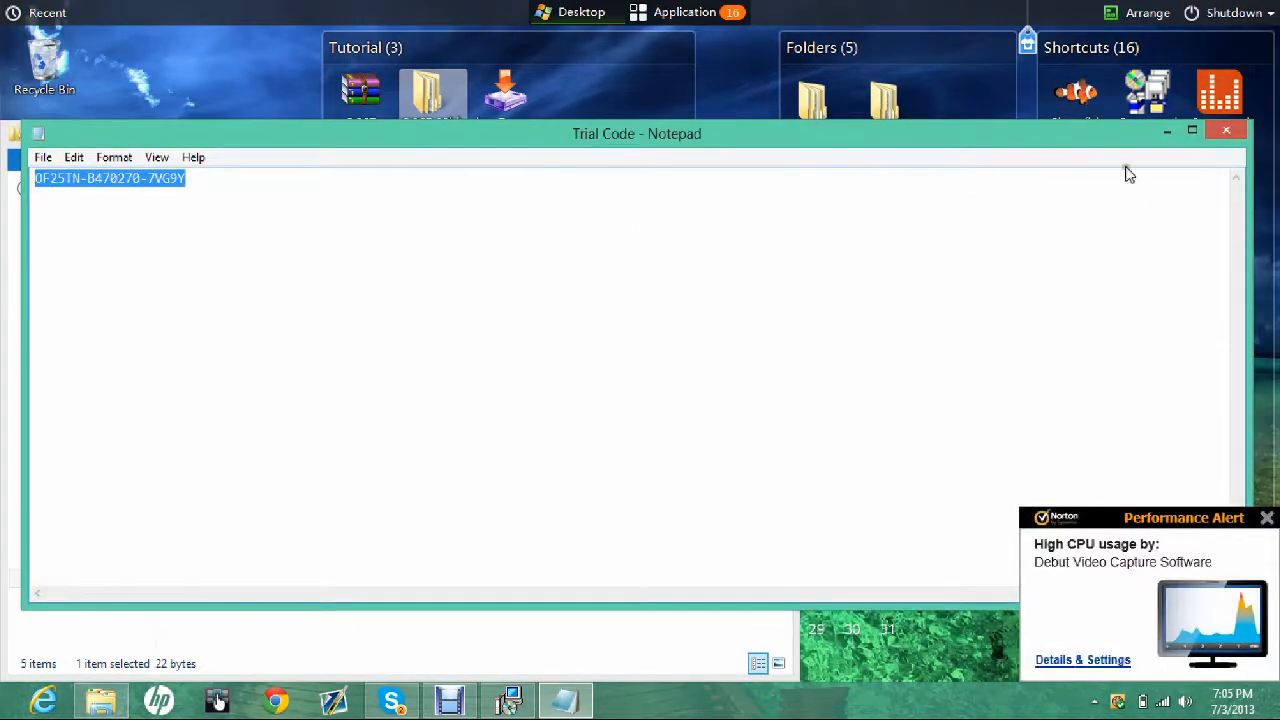
click(1224, 133)
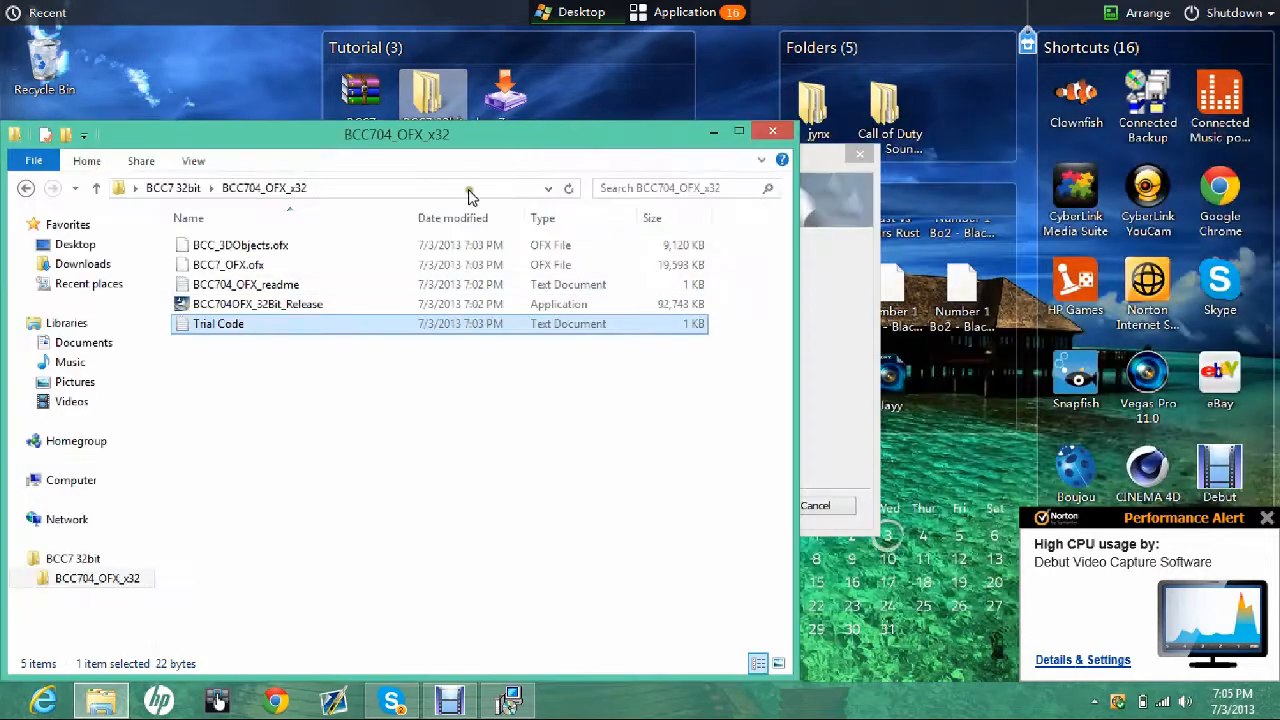
click(713, 131)
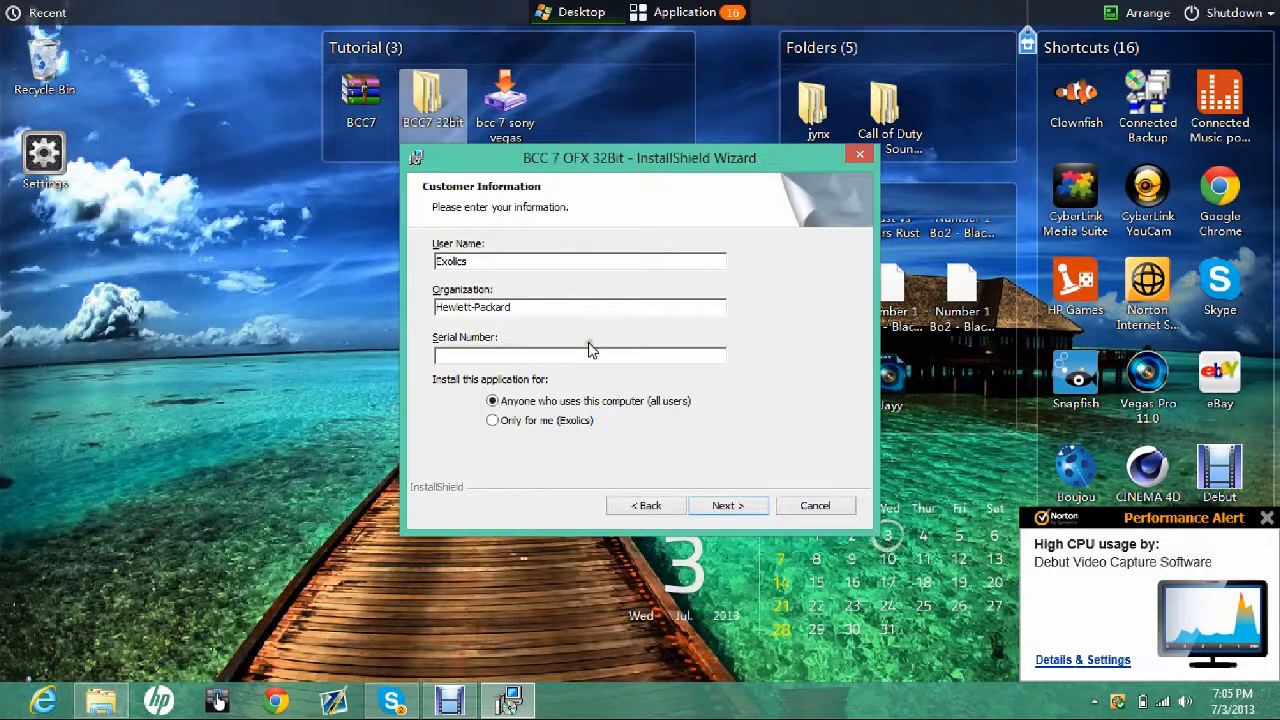
key(ctrl+v)
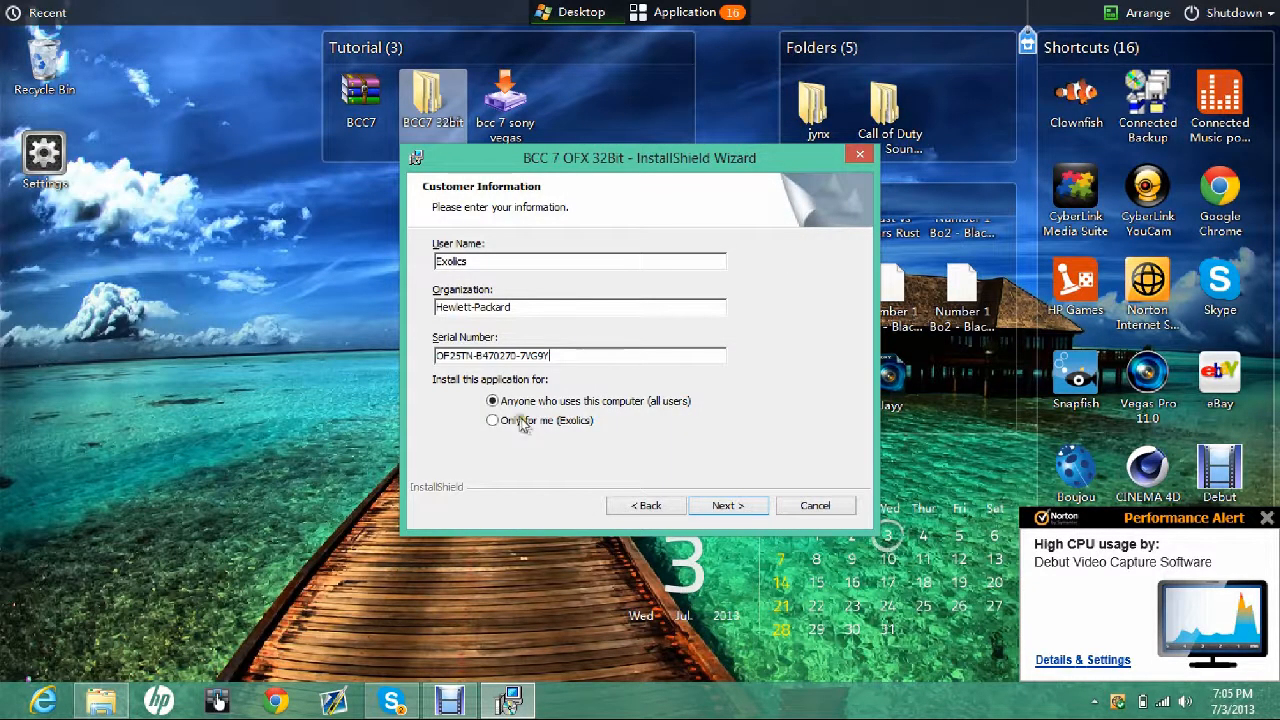
click(727, 505)
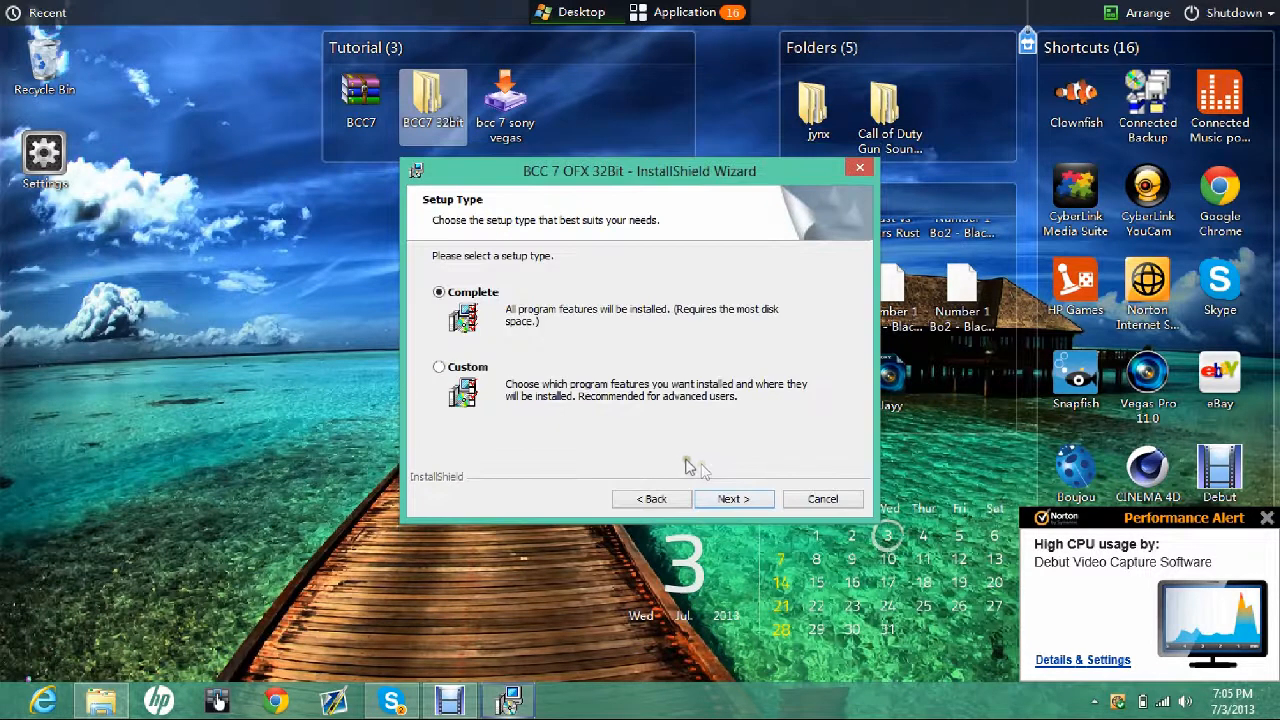
Install BCC 7 OFX 32Bit with the Complete setup type and finish the wizard.
click(716, 496)
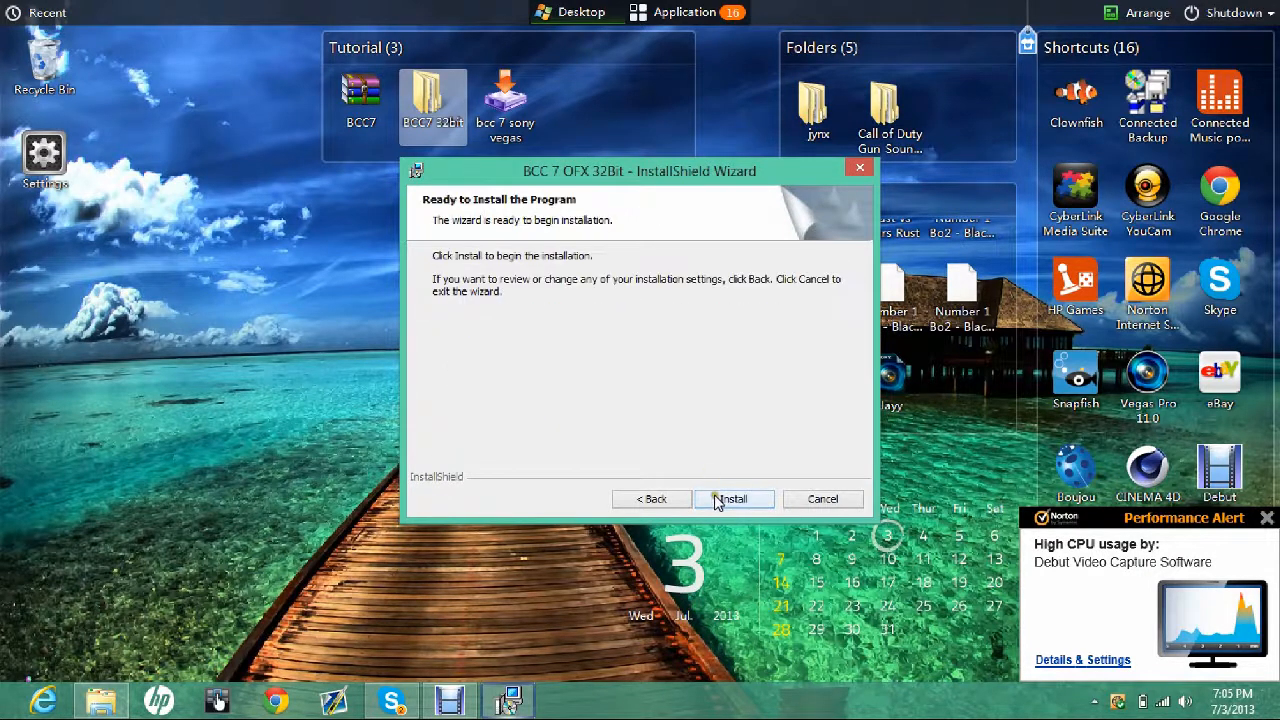
click(727, 494)
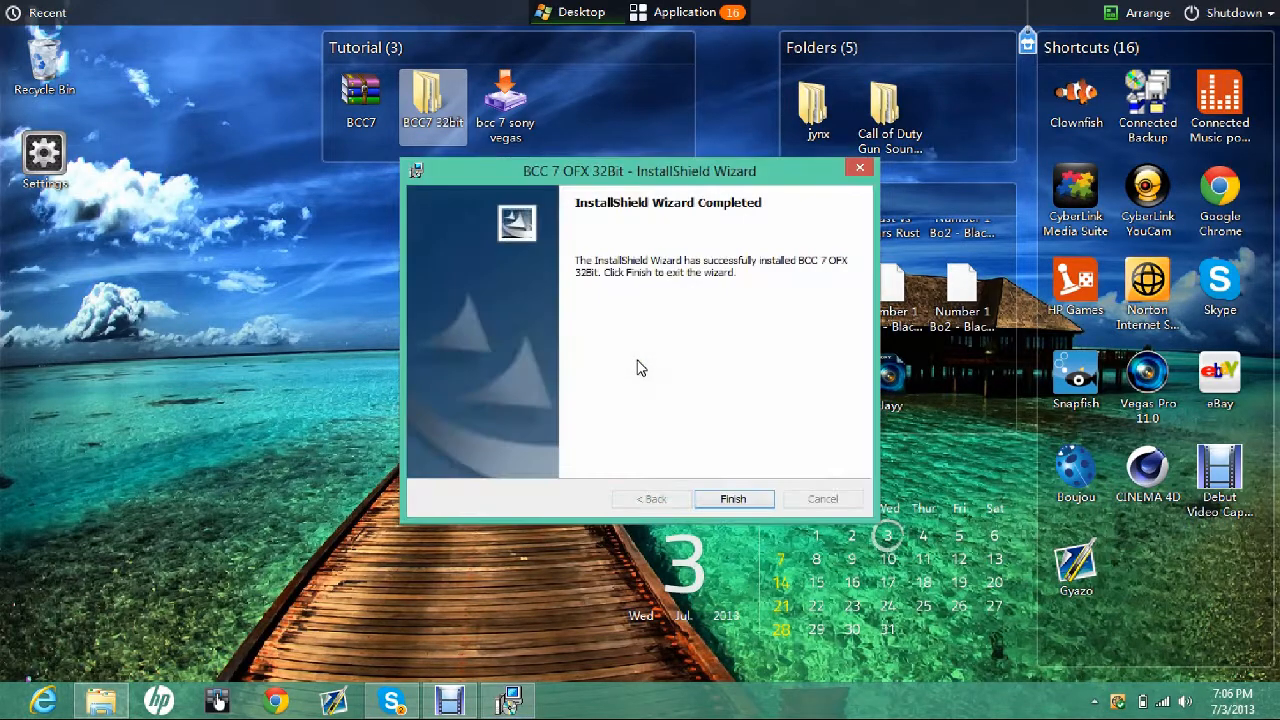
click(740, 500)
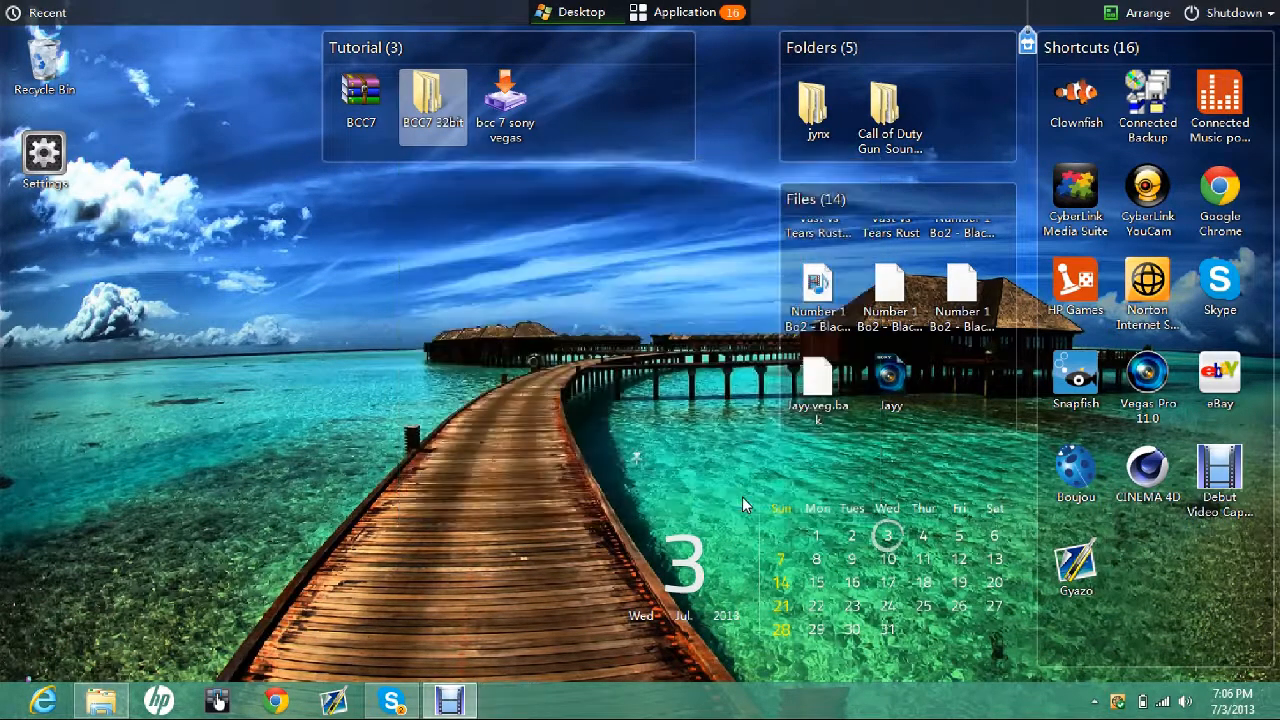
Launch the bcc 7 sony vegas installer and agree to its license terms and conditions.
double_click(506, 102)
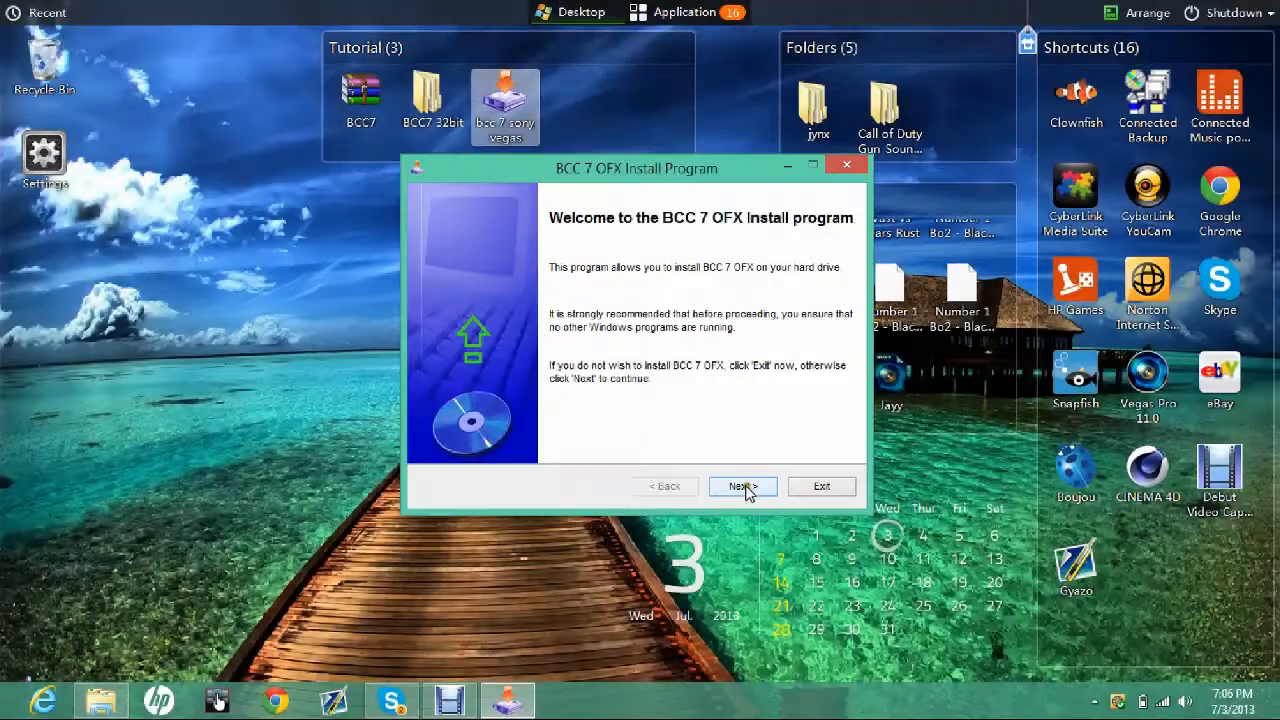
click(744, 486)
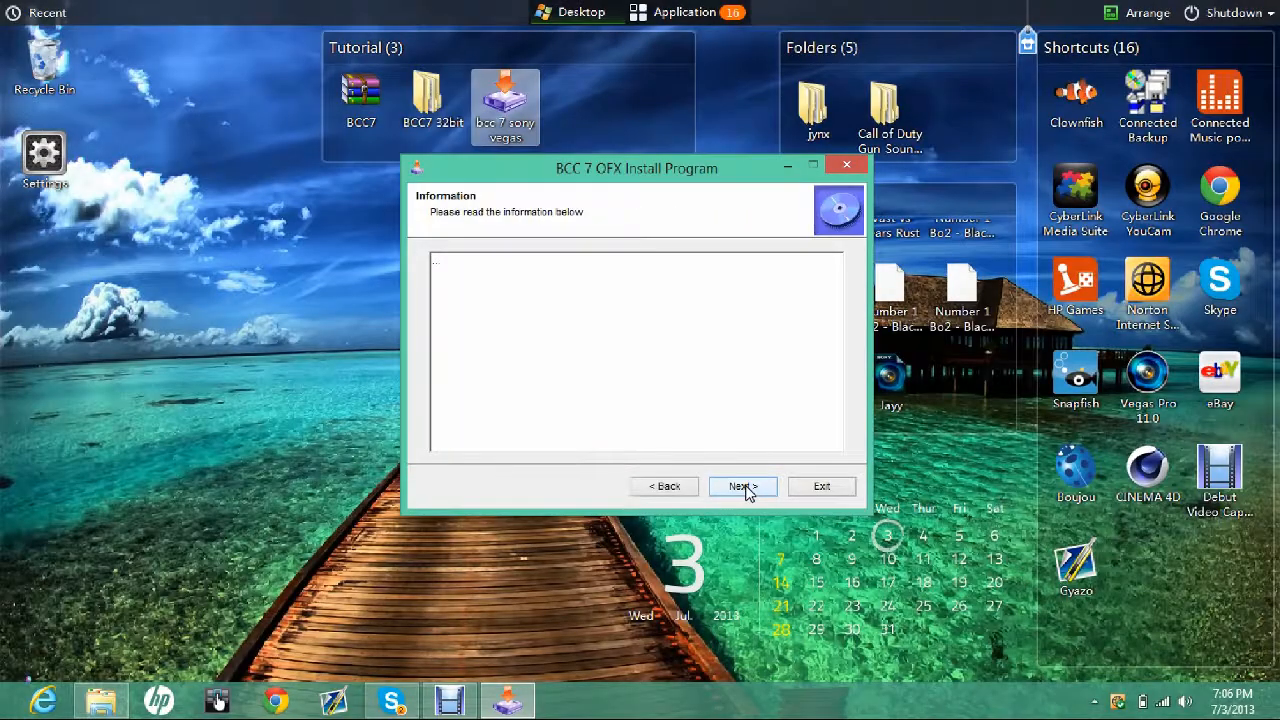
click(744, 486)
click(507, 429)
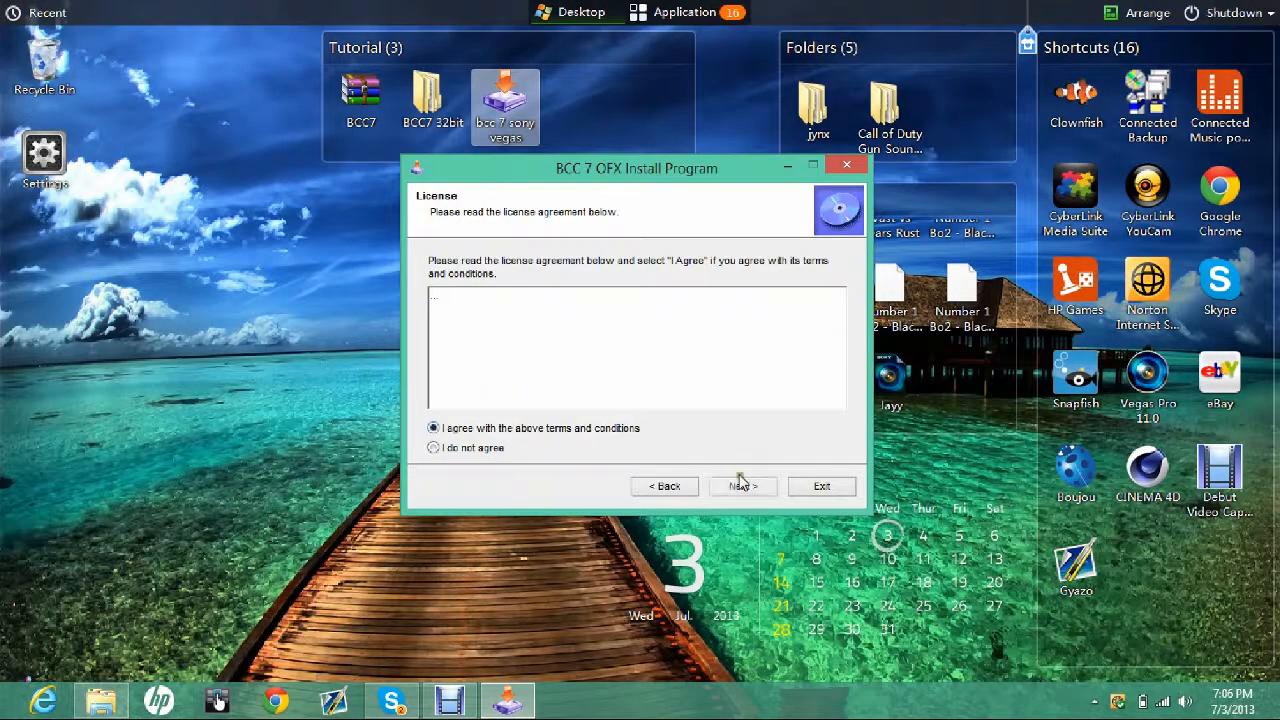
click(741, 485)
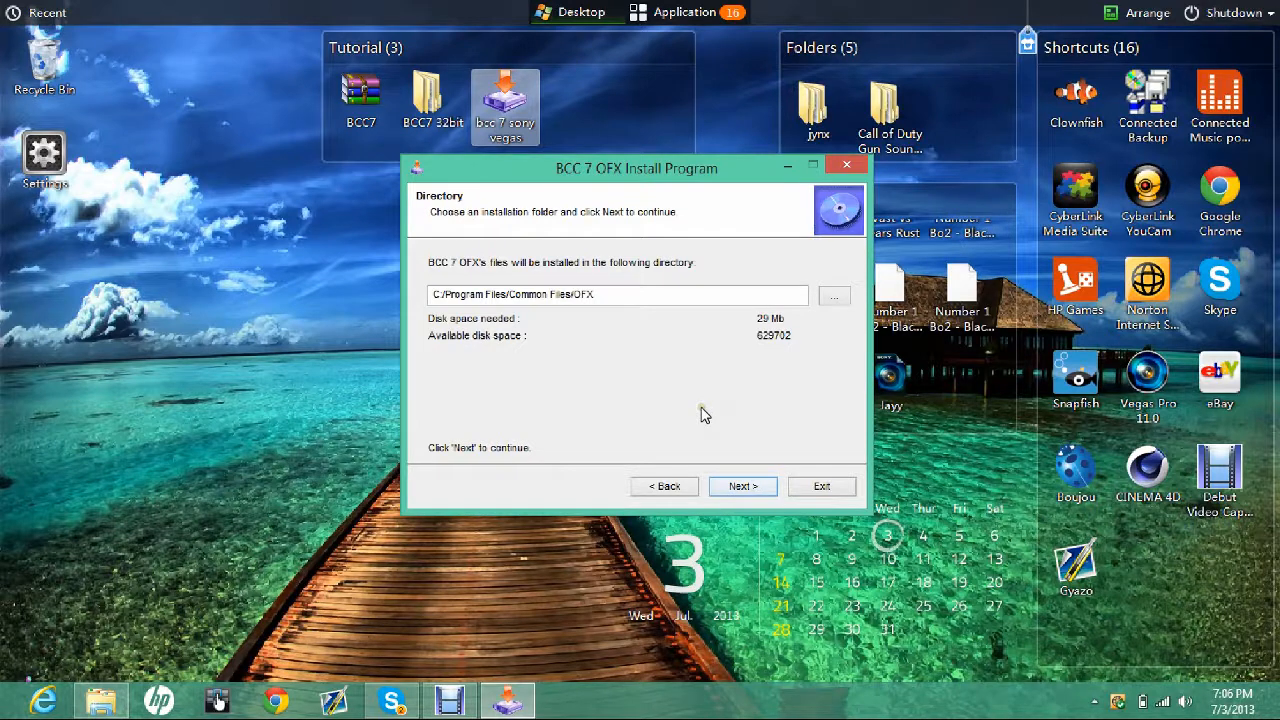
Install BCC 7 OFX into C:/Program Files/Common Files/OFX and exit the installer.
click(743, 486)
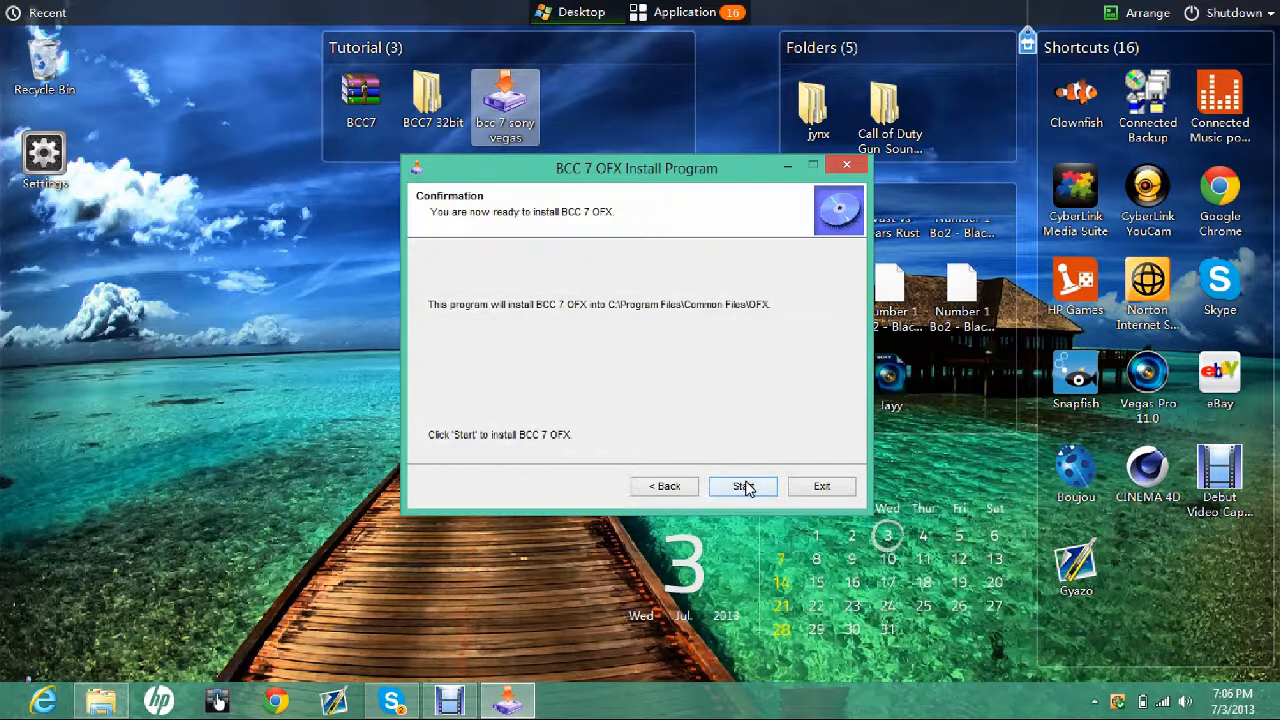
click(745, 486)
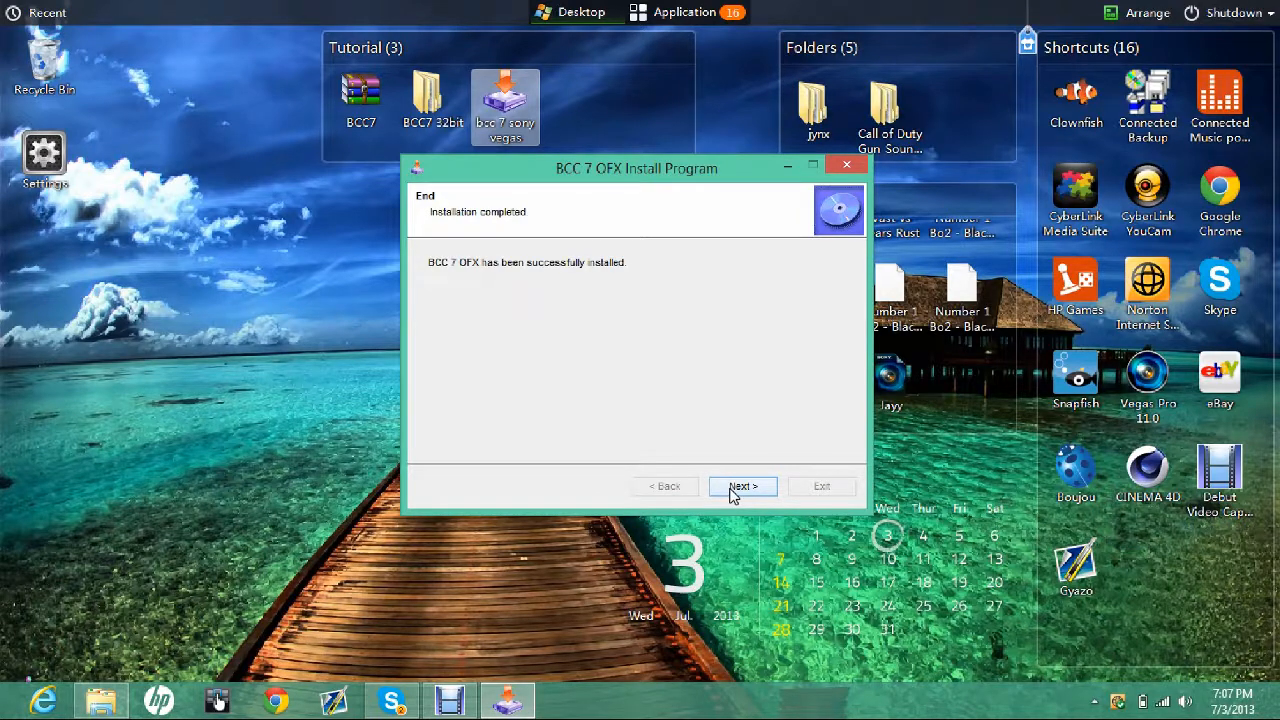
click(743, 486)
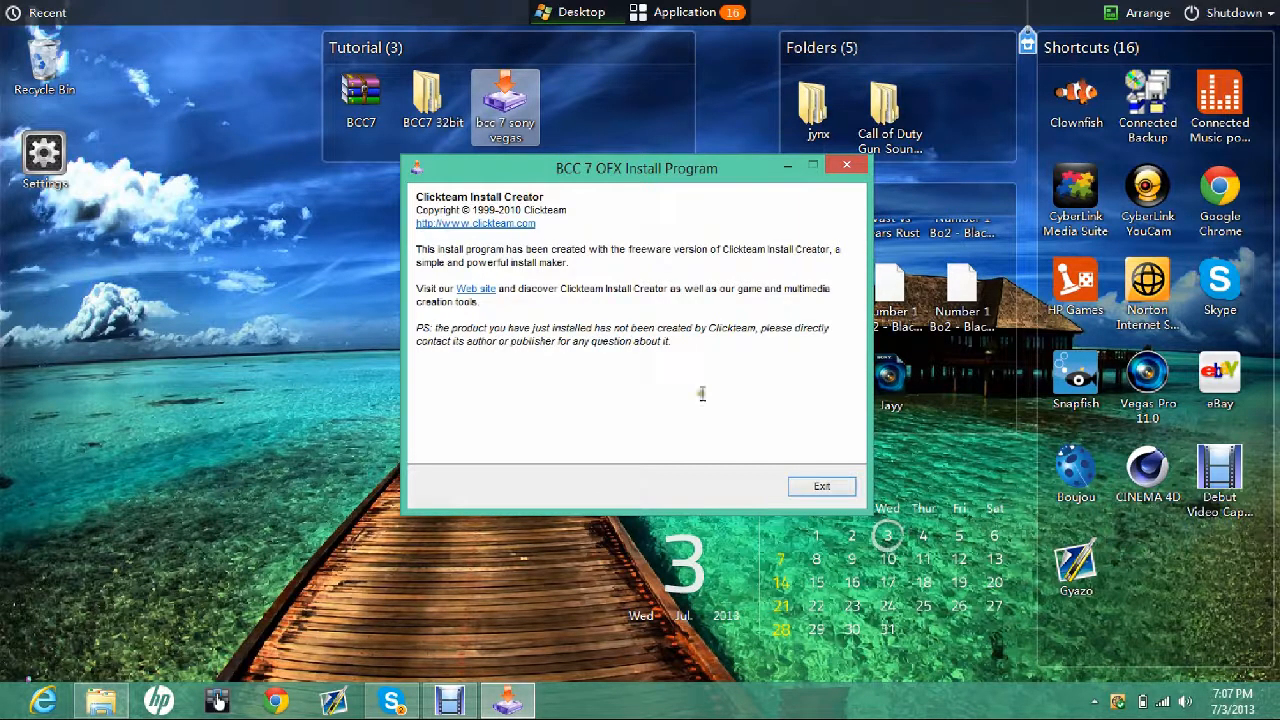
key(Return)
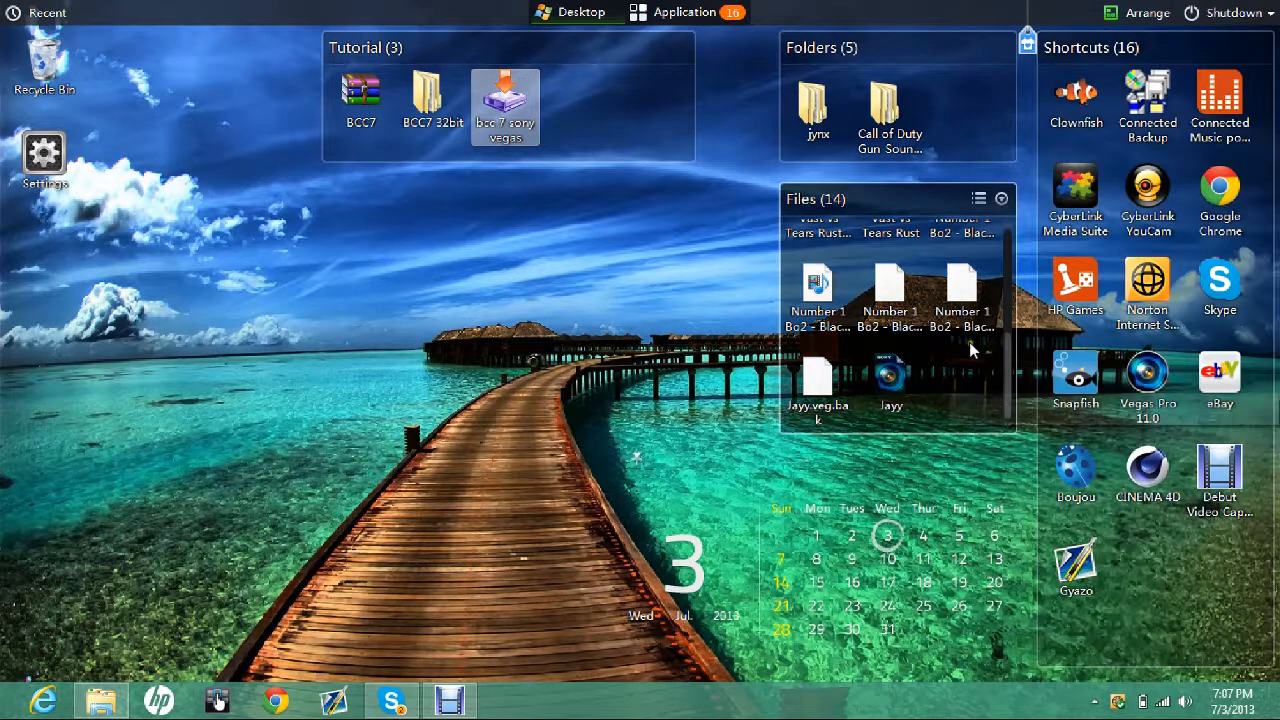
Switch to Vegas Pro 11.0 and restore the autosaved project.
scroll(990, 289, up, 2)
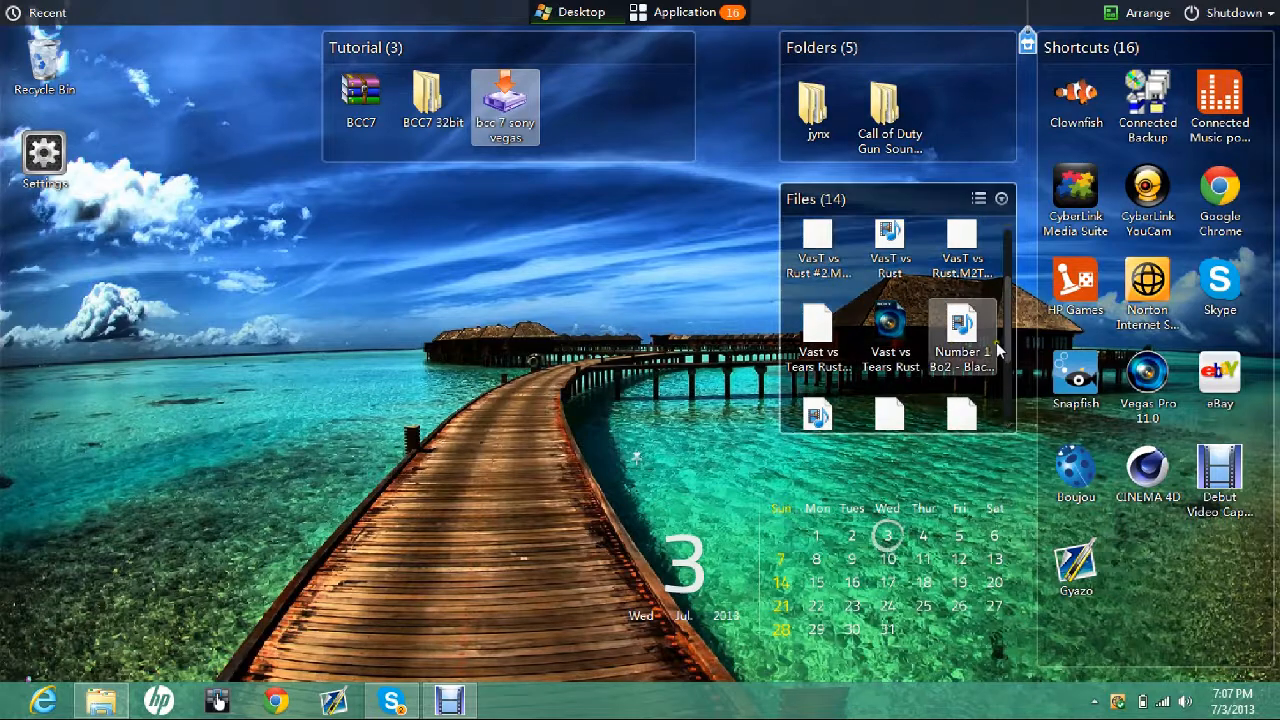
scroll(998, 345, up, 2)
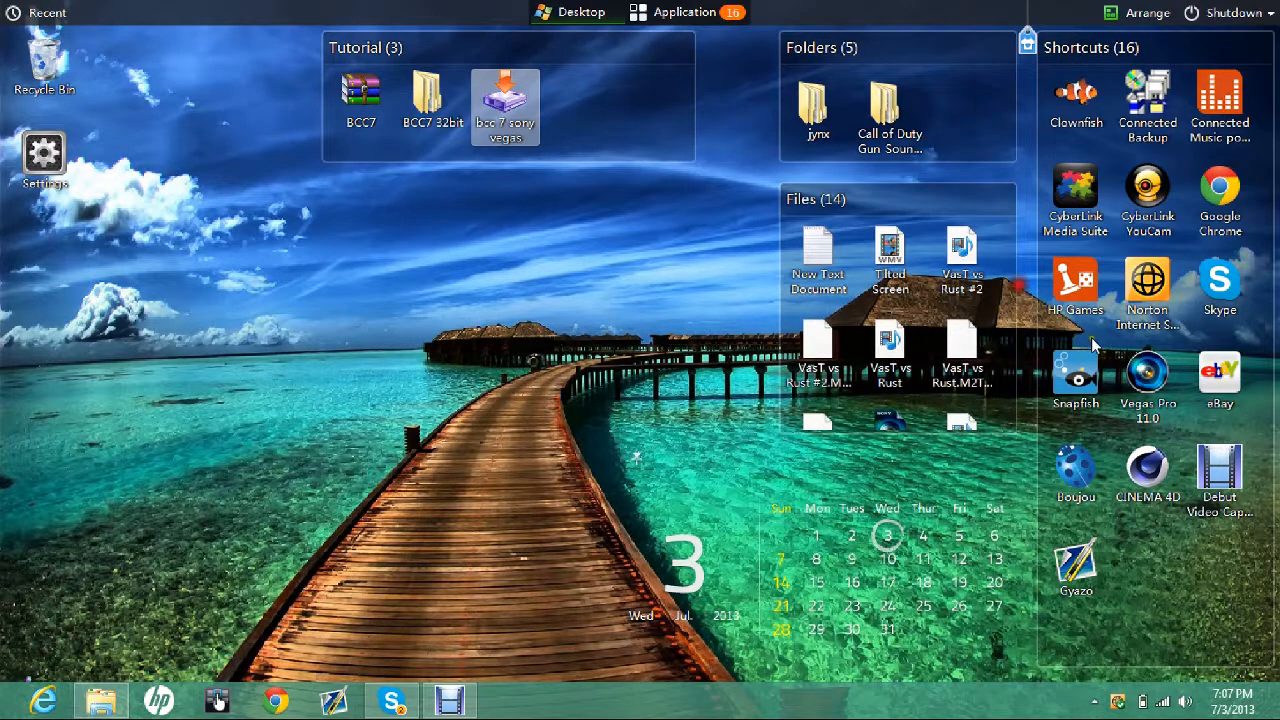
click(1133, 414)
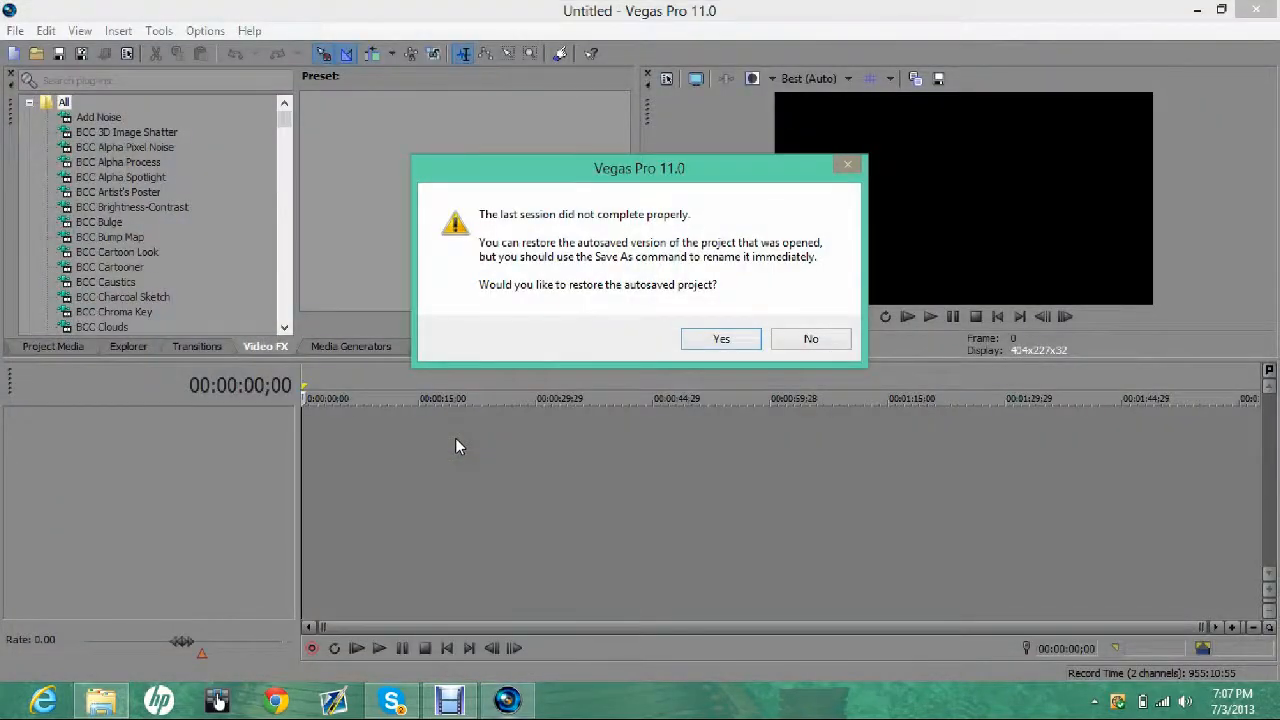
click(714, 339)
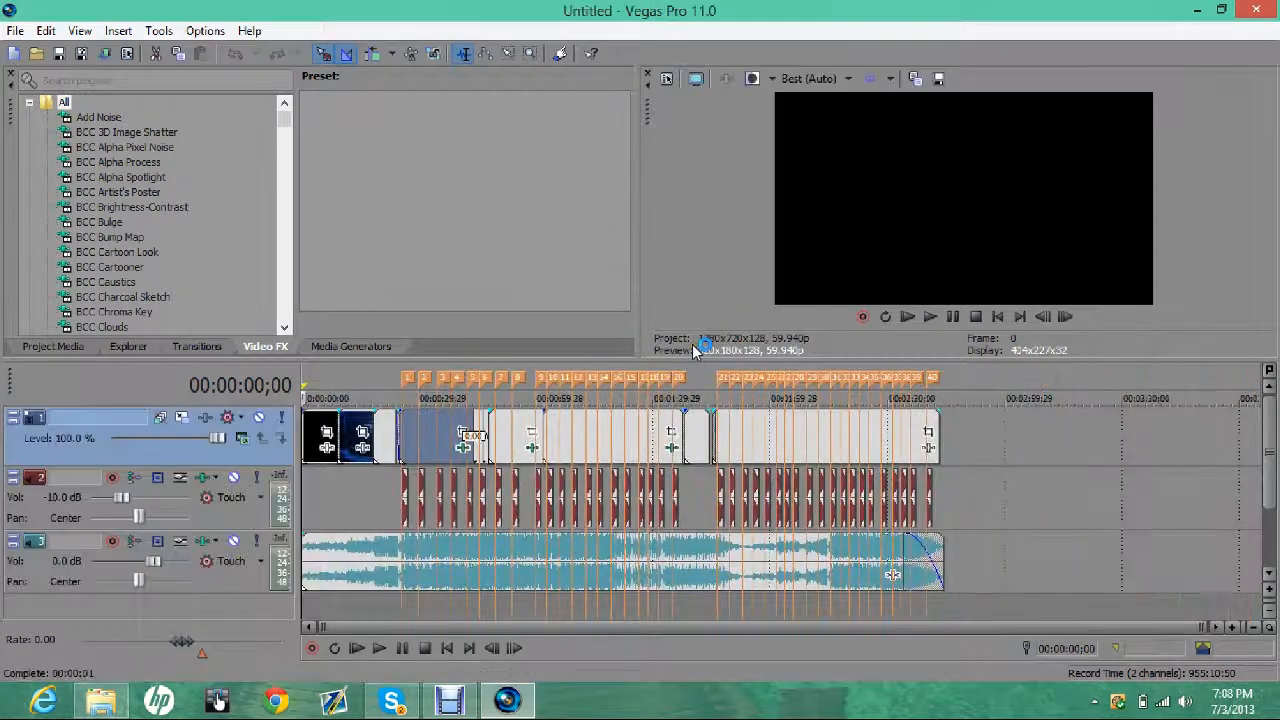
Apply the default BCC Extruded Text effect to the Black Ops II game clip on the video track, enabling OpenGL for Boris FX.
click(437, 449)
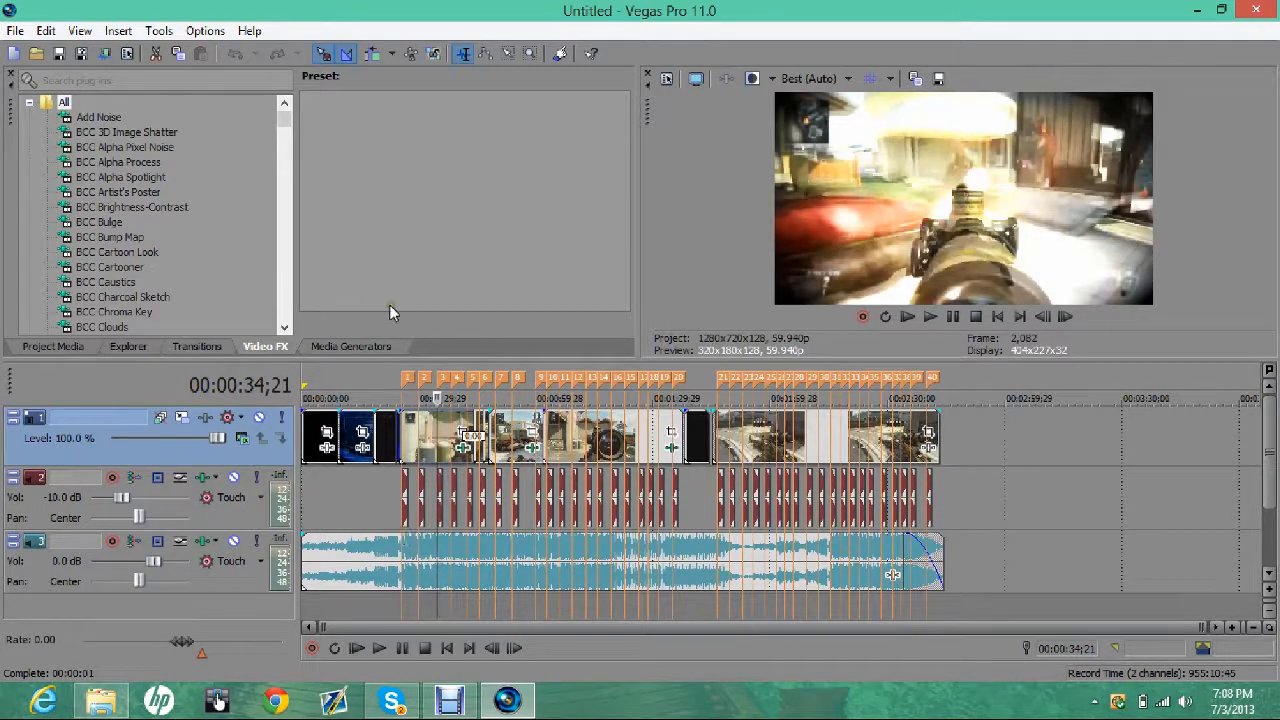
click(285, 121)
drag(285, 121, 313, 146)
click(151, 281)
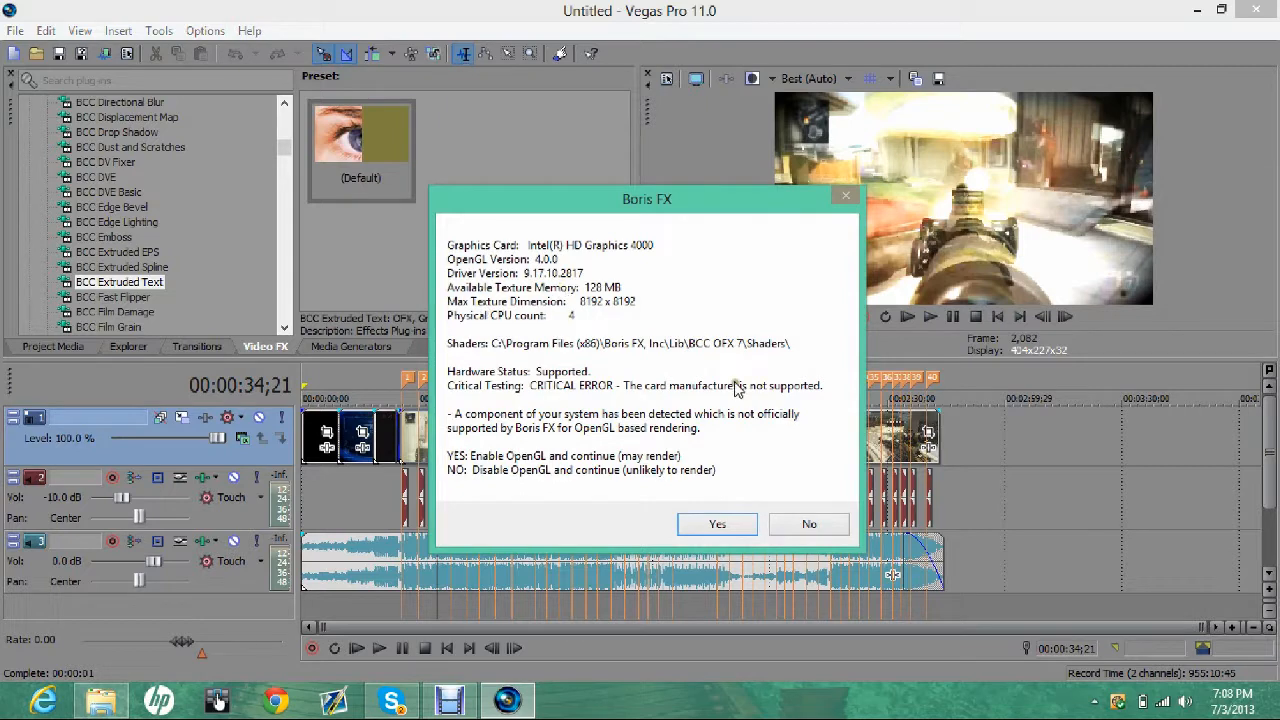
click(717, 525)
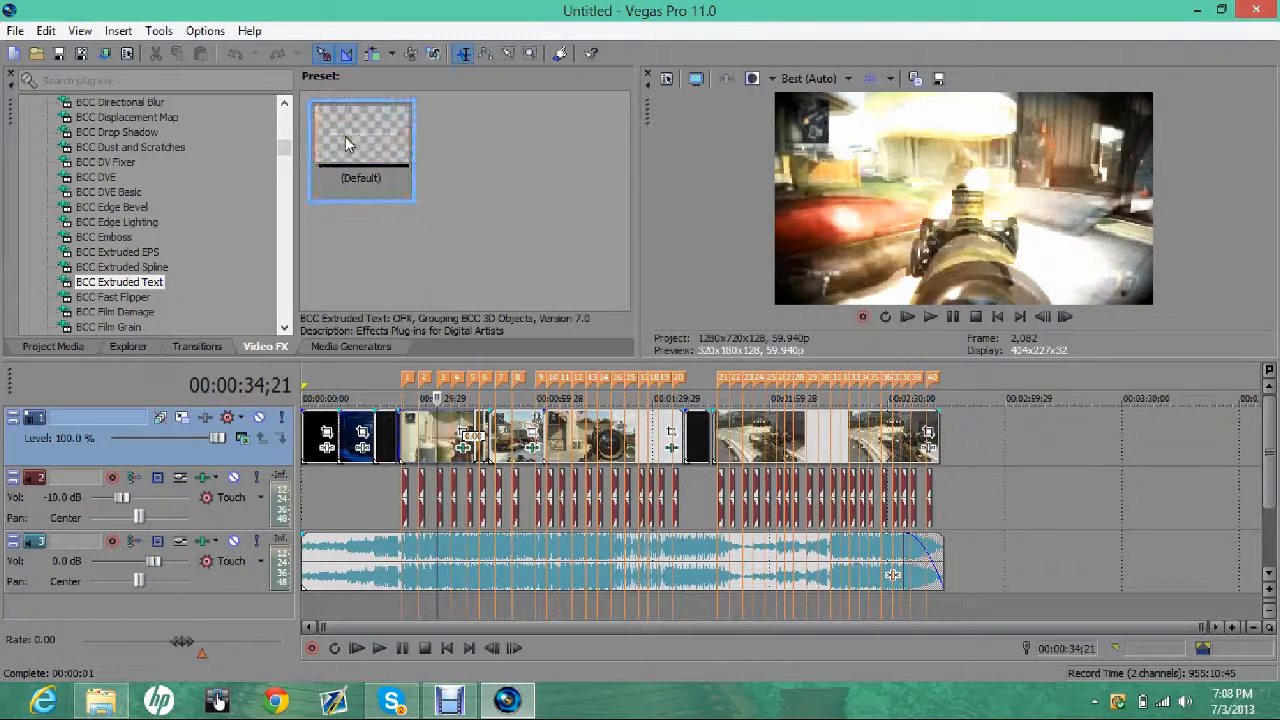
drag(351, 143, 558, 455)
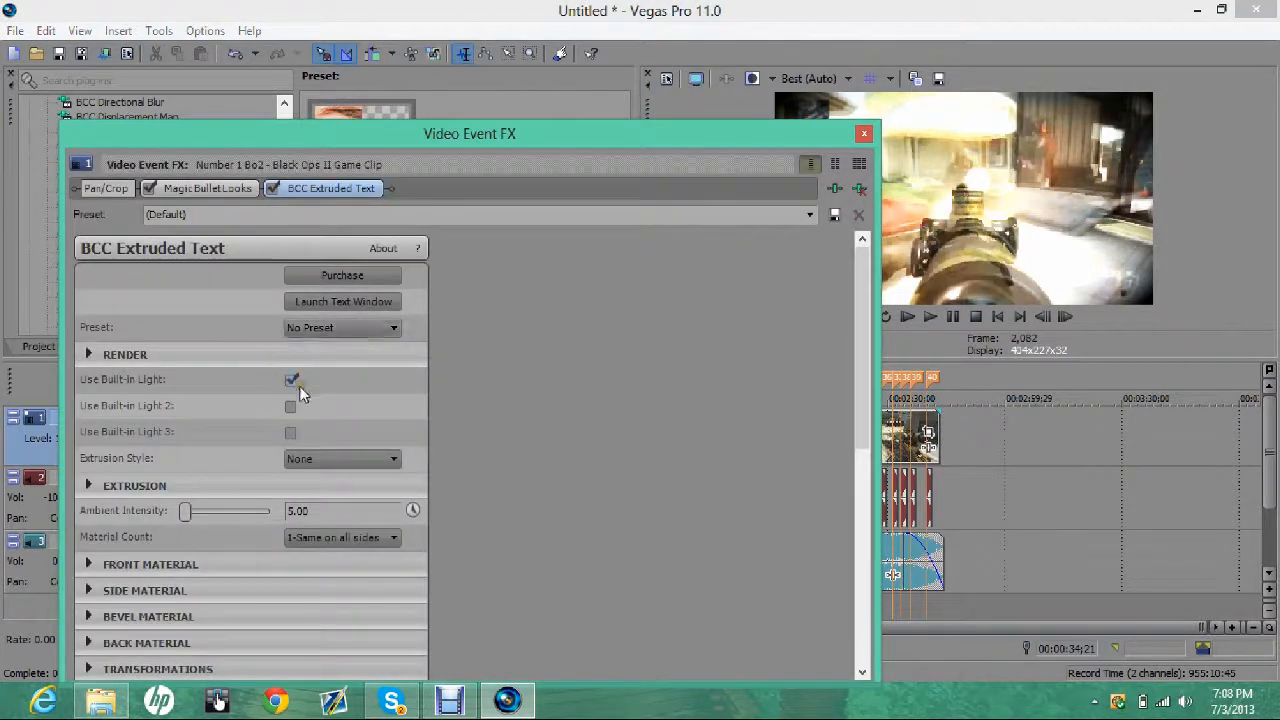
Turn on Built-in Light 2 and 3 for BCC Extruded Text and raise Ambient Intensity to about 65.26.
click(290, 408)
click(290, 434)
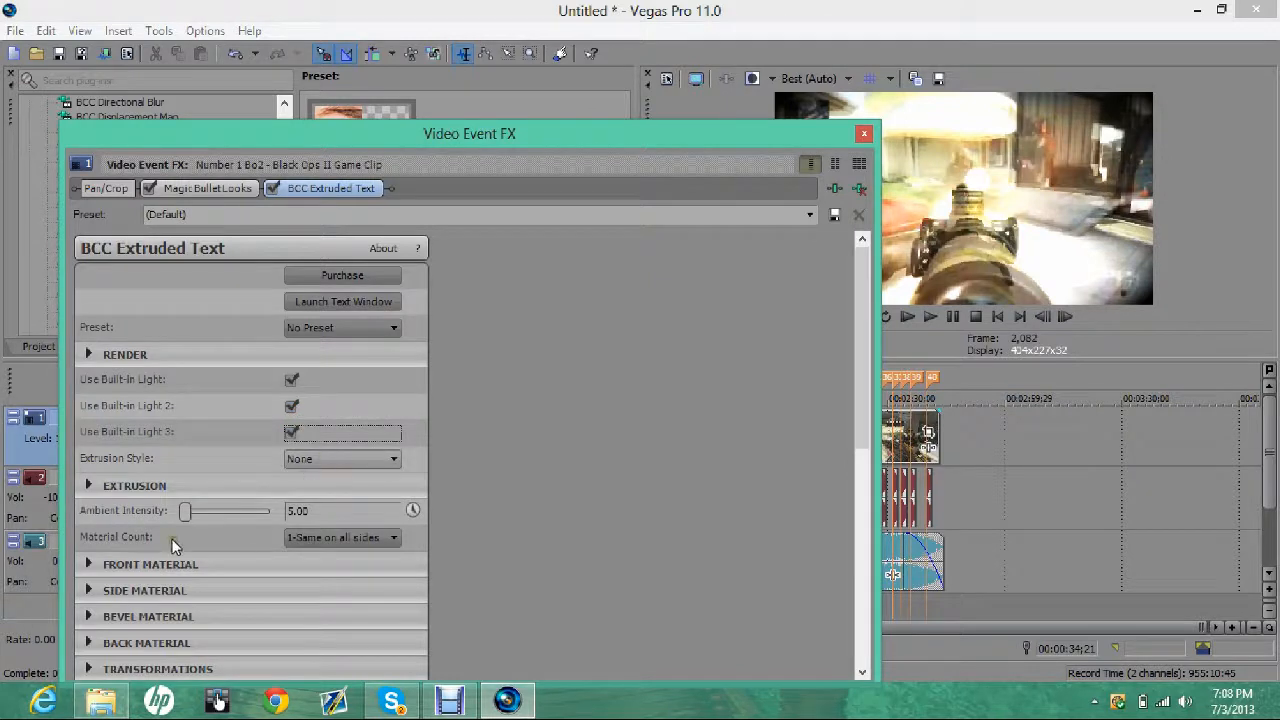
drag(185, 510, 243, 495)
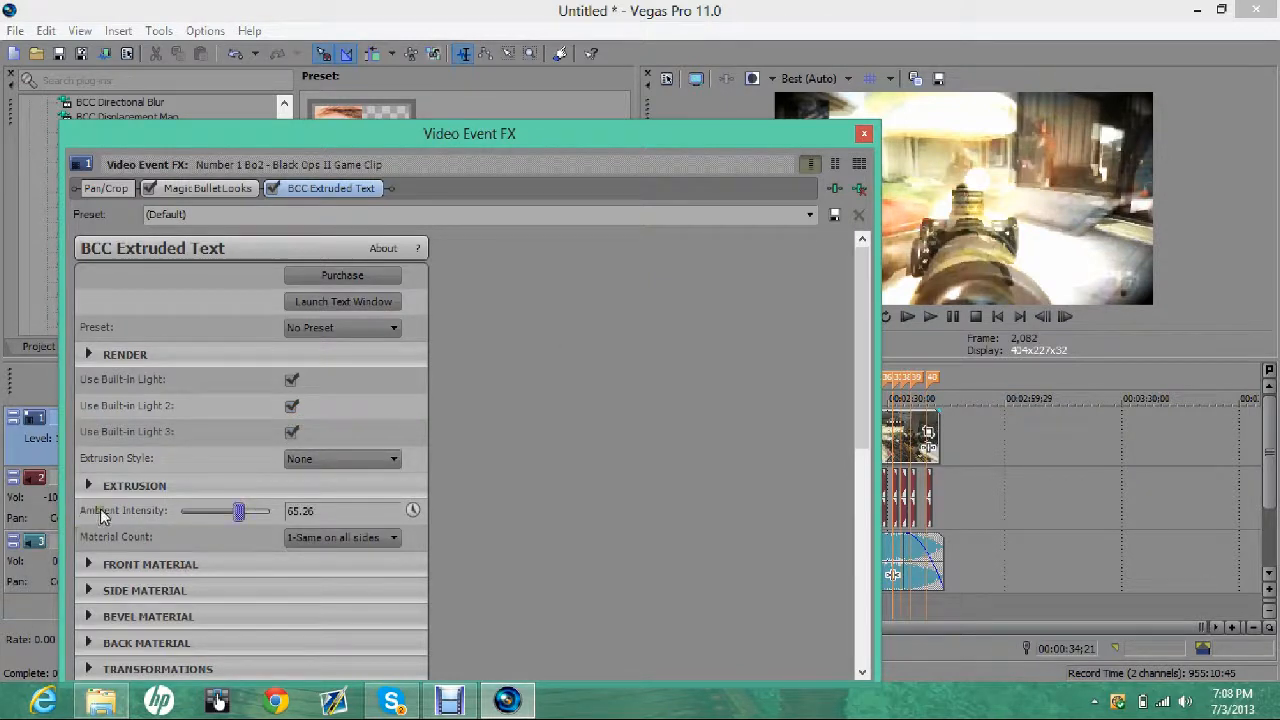
click(88, 564)
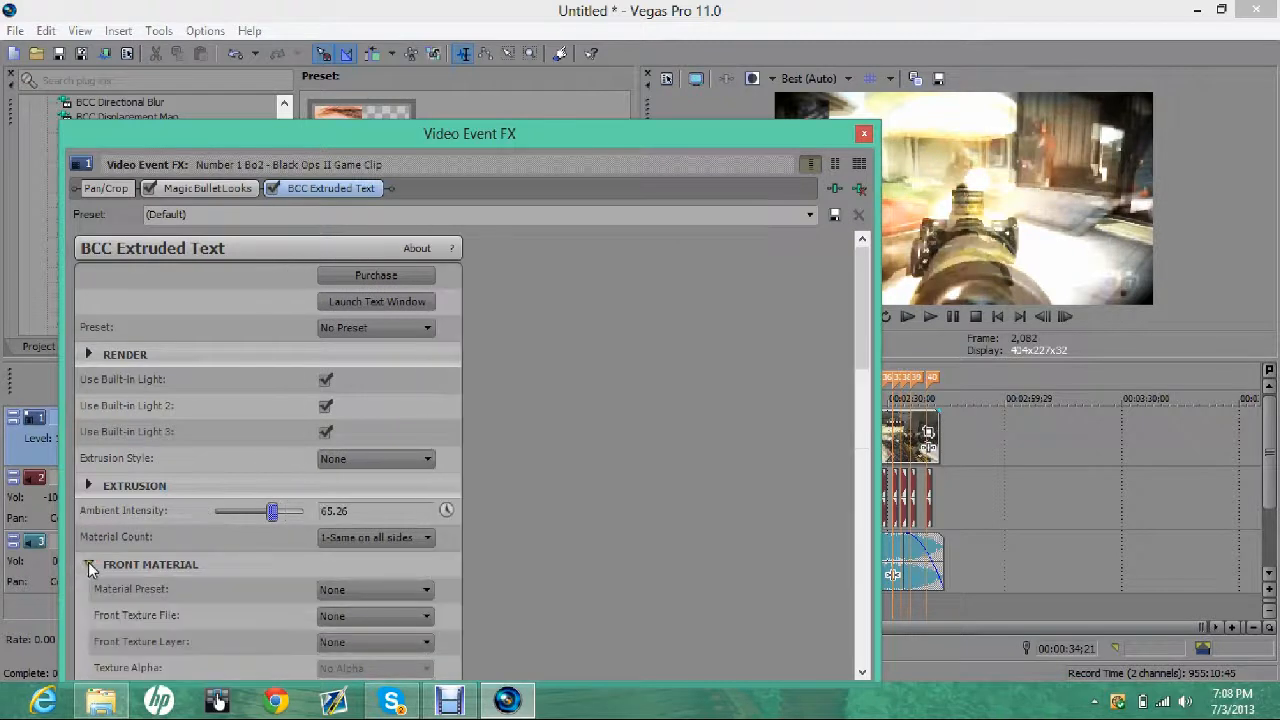
click(268, 477)
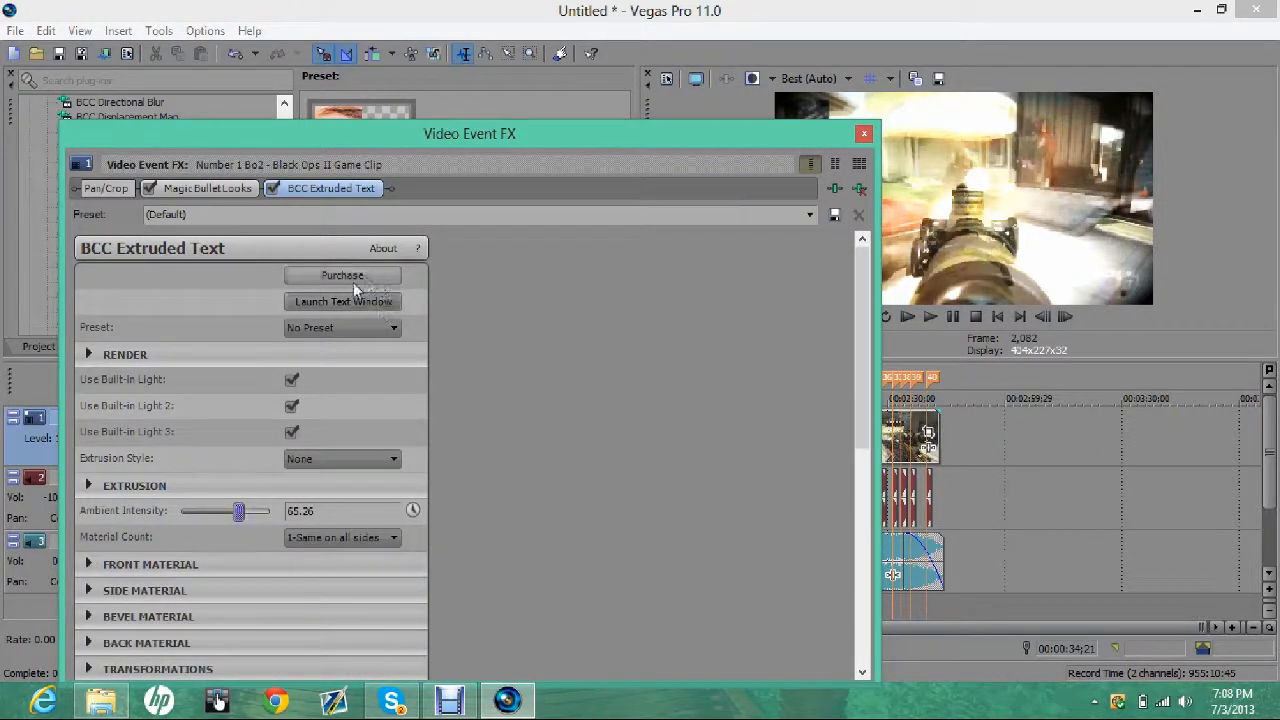
Close the Video Event FX window and quit Vegas Pro 11.0.
click(863, 136)
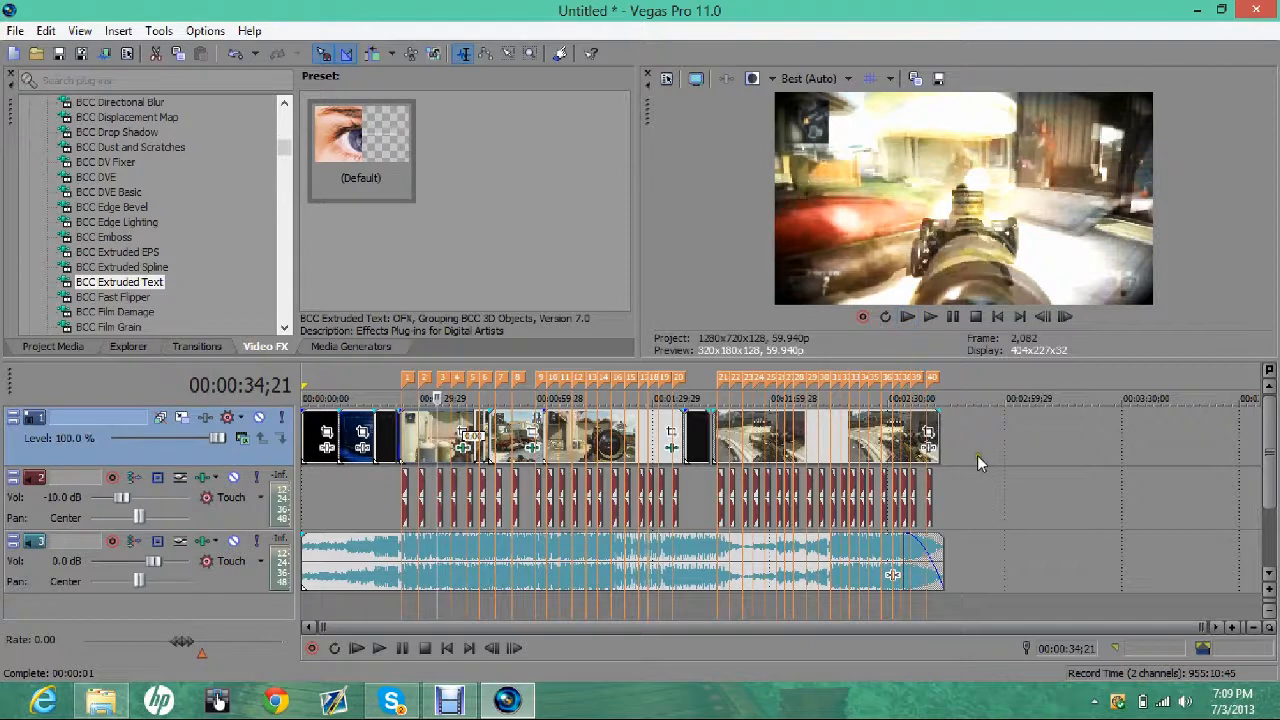
click(1256, 9)
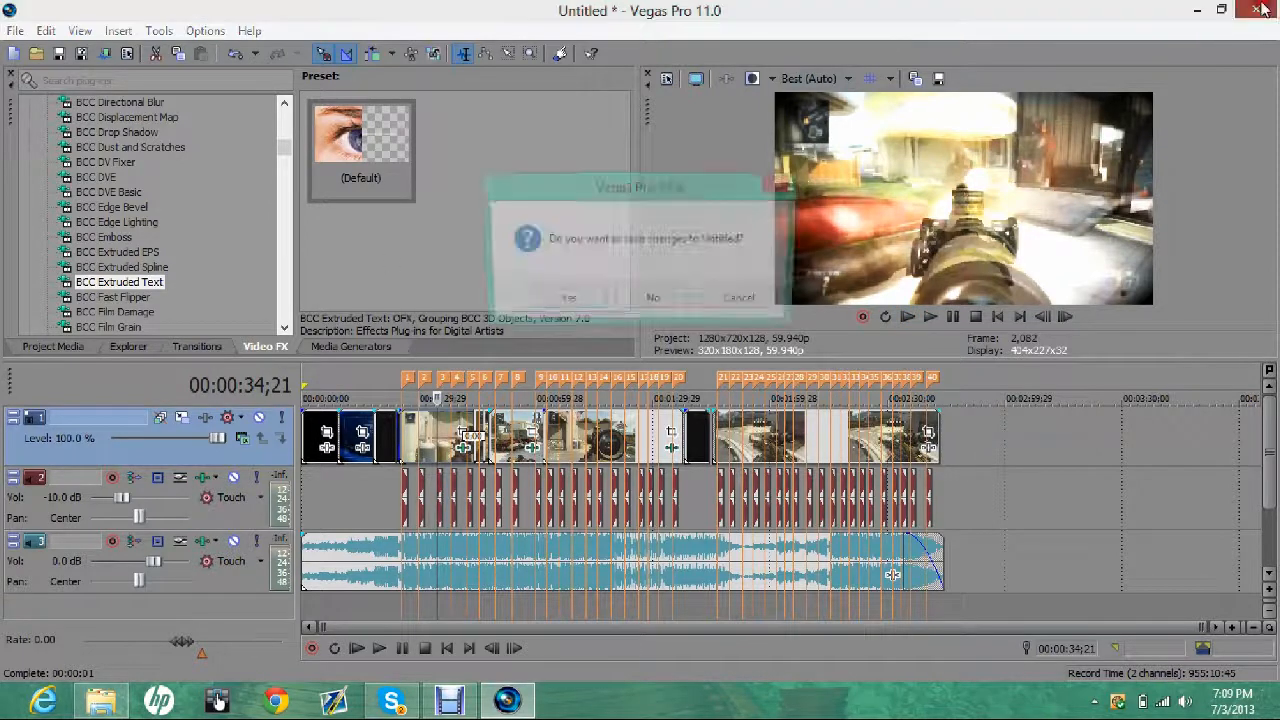